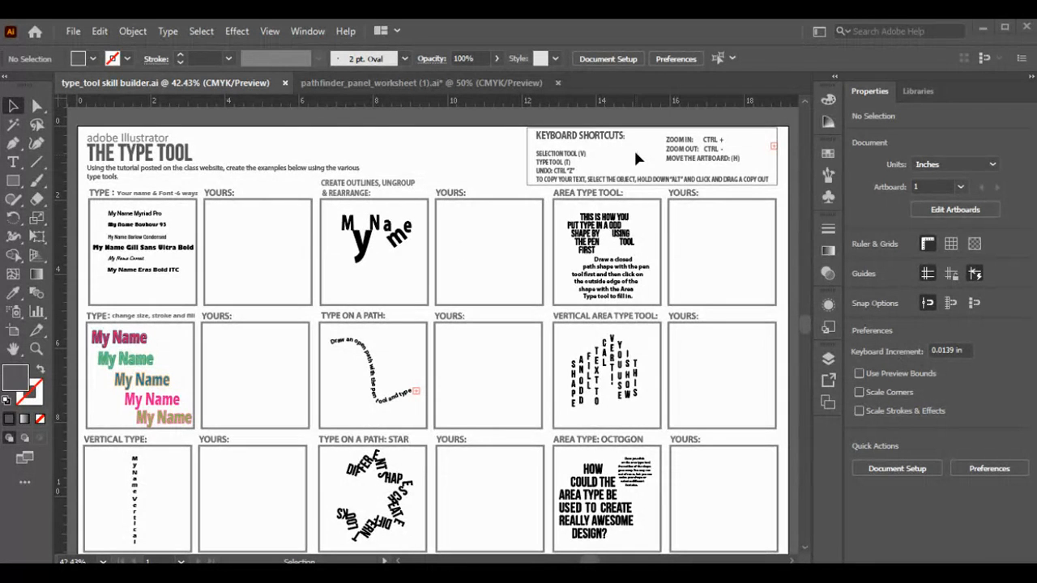
Step: Zoom in to about 100% on the example name box and its empty YOURS box
left_click(35, 347)
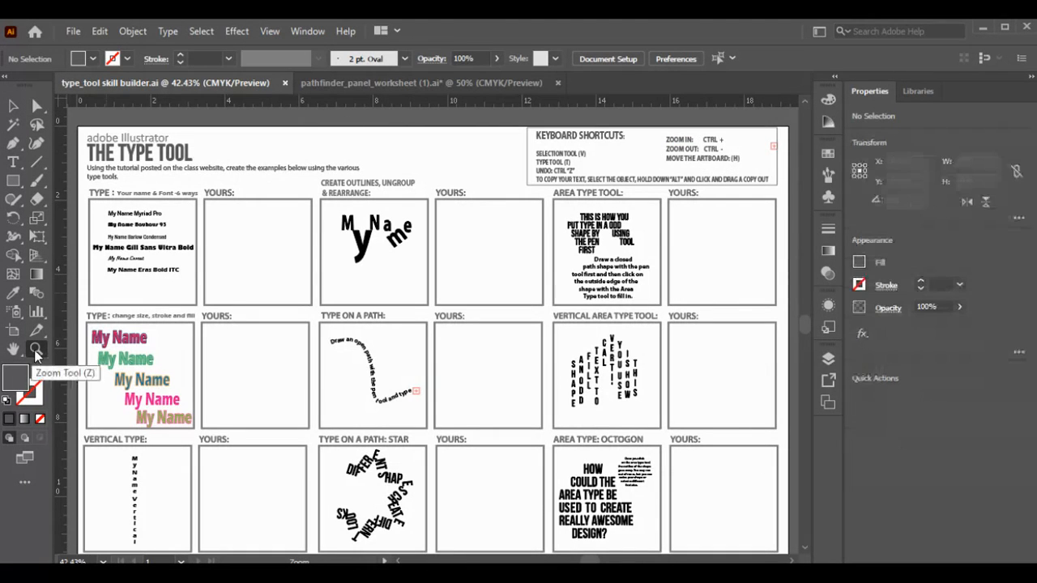
left_click(156, 247)
left_click(411, 332)
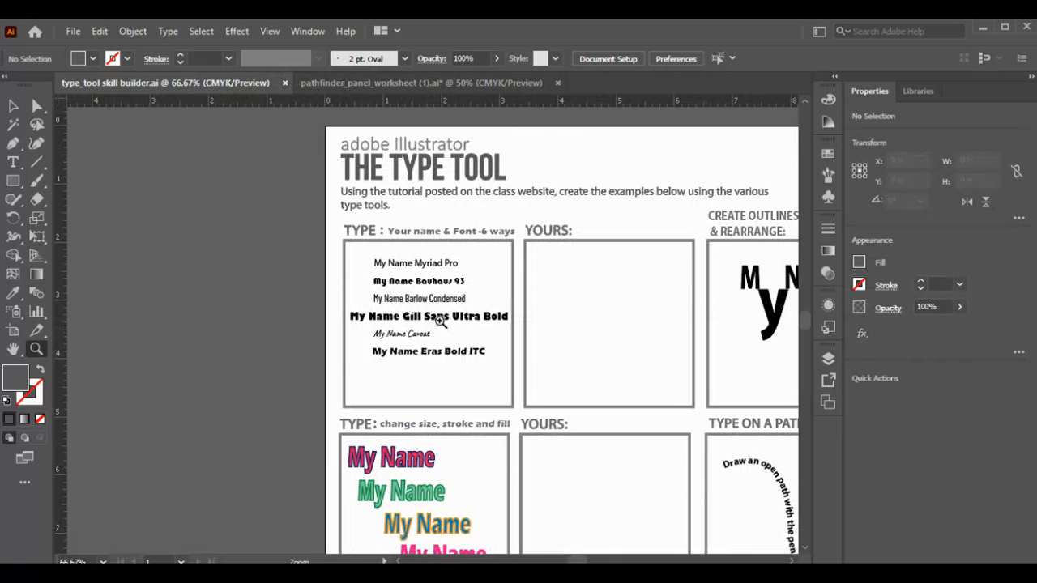
left_click(442, 321)
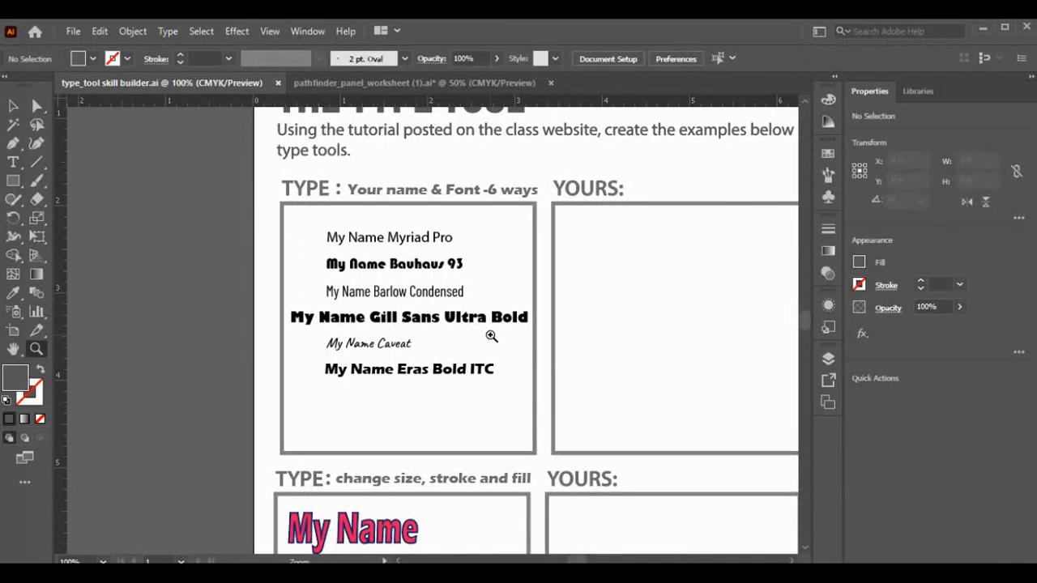
key("ctrl+minus")
key("ctrl+minus")
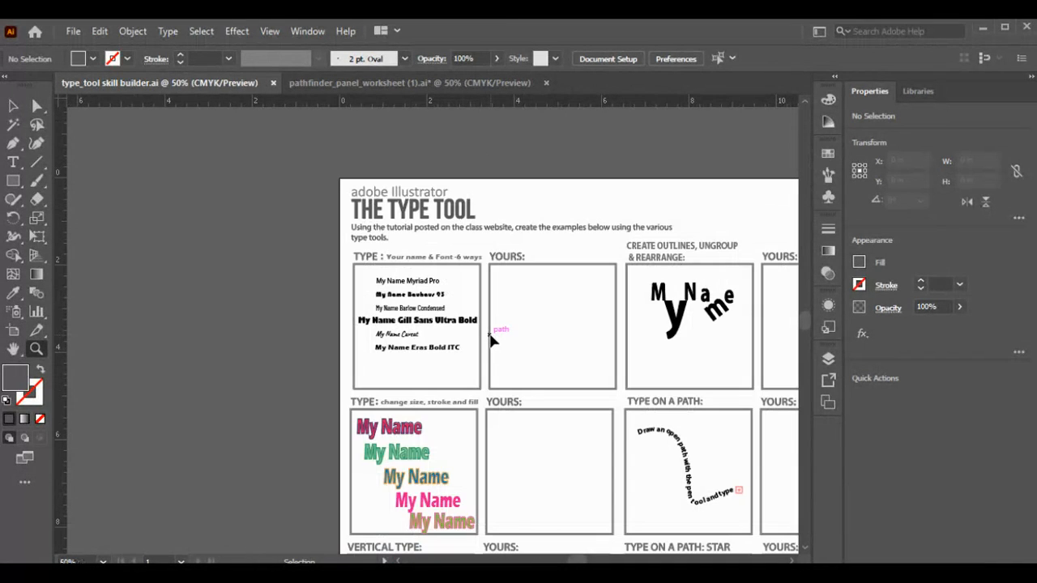
key("ctrl+plus")
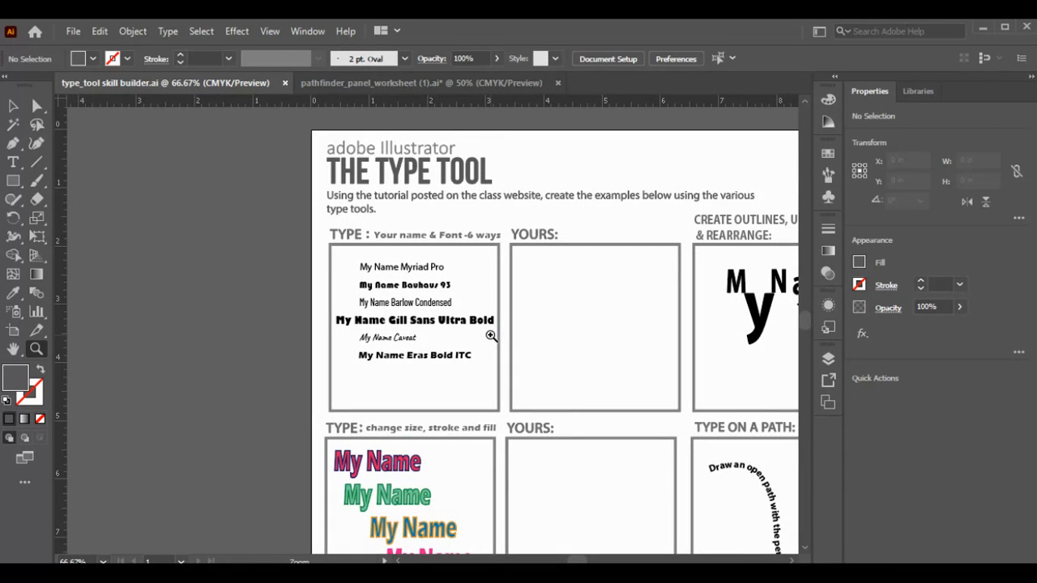
Step: Pan the artboard to bring the CREATE OUTLINES column into view
key("h")
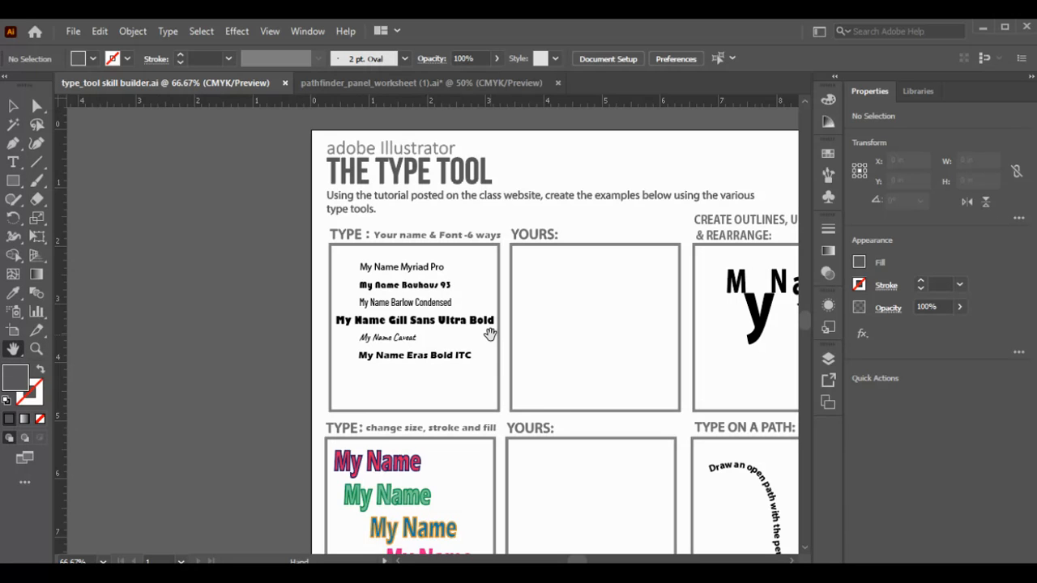
left_click_drag(627, 337, 436, 381)
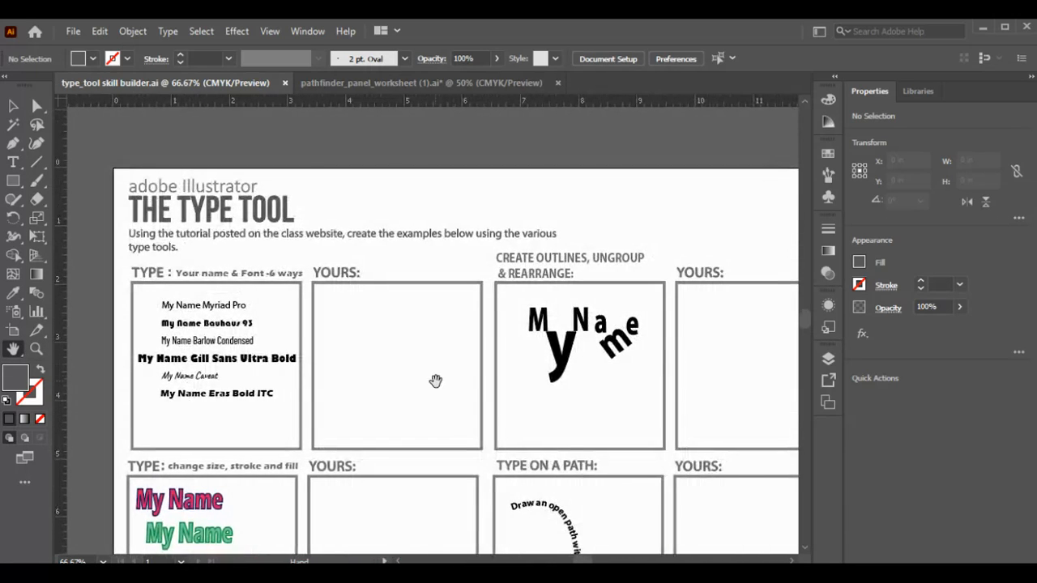
left_click_drag(446, 423, 422, 384)
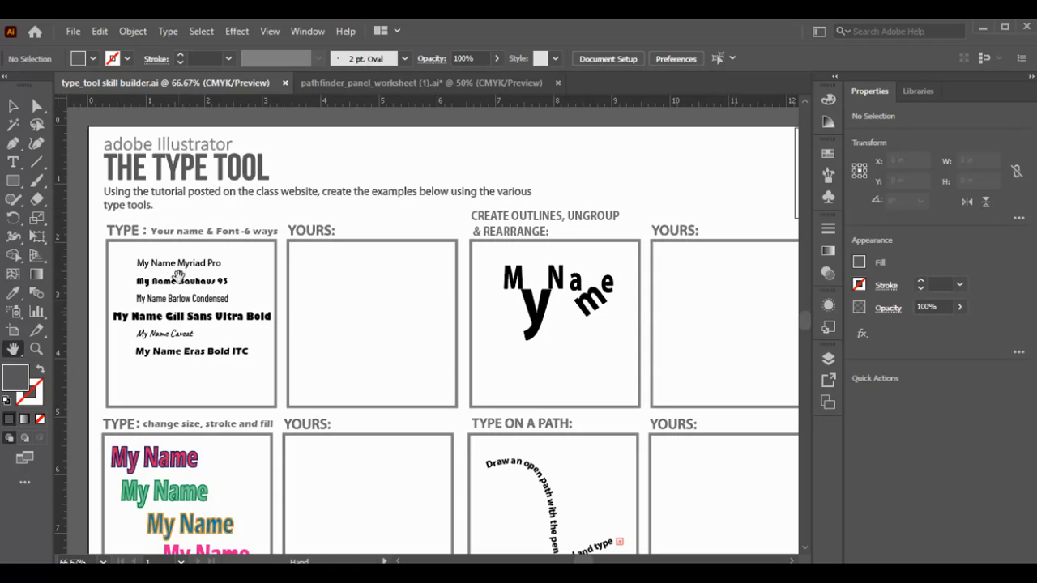
Step: Choose the standard Type Tool from the text tools flyout
left_click(14, 164)
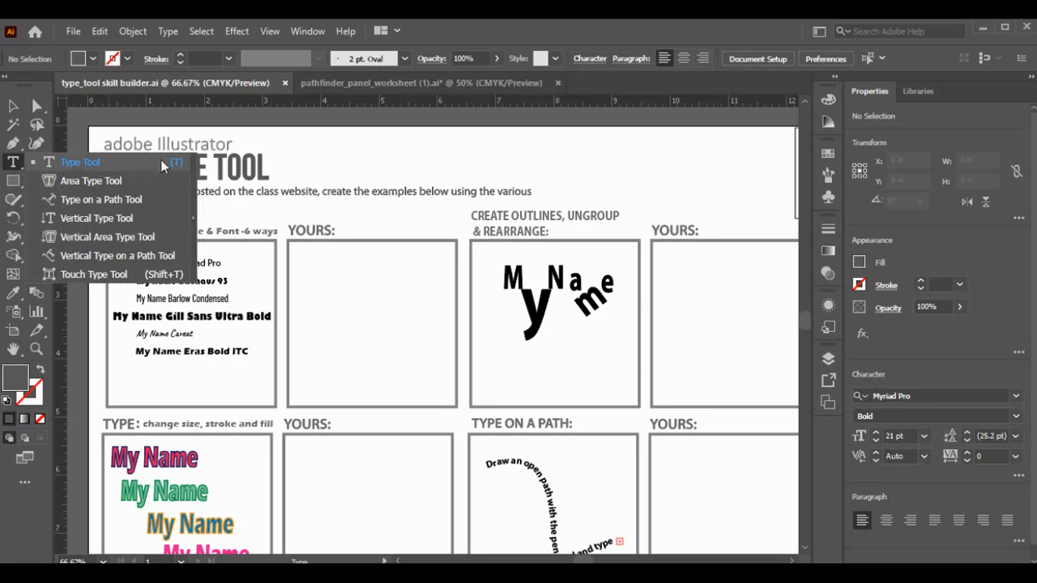
left_click(103, 162)
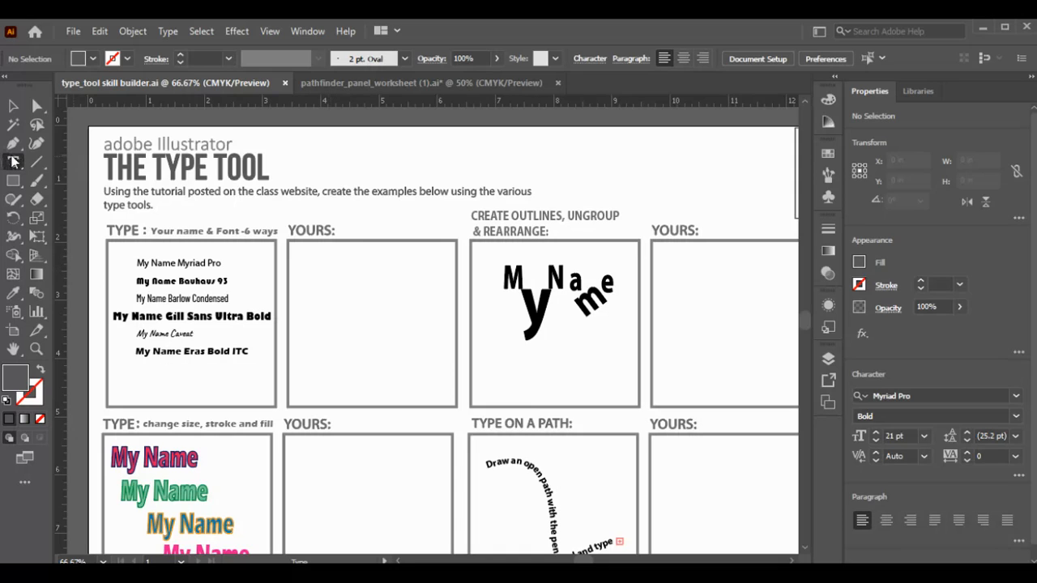
Step: Replace the placeholder text in the first YOURS box with the student's name followed by 'Myriad Pro'
left_click(332, 271)
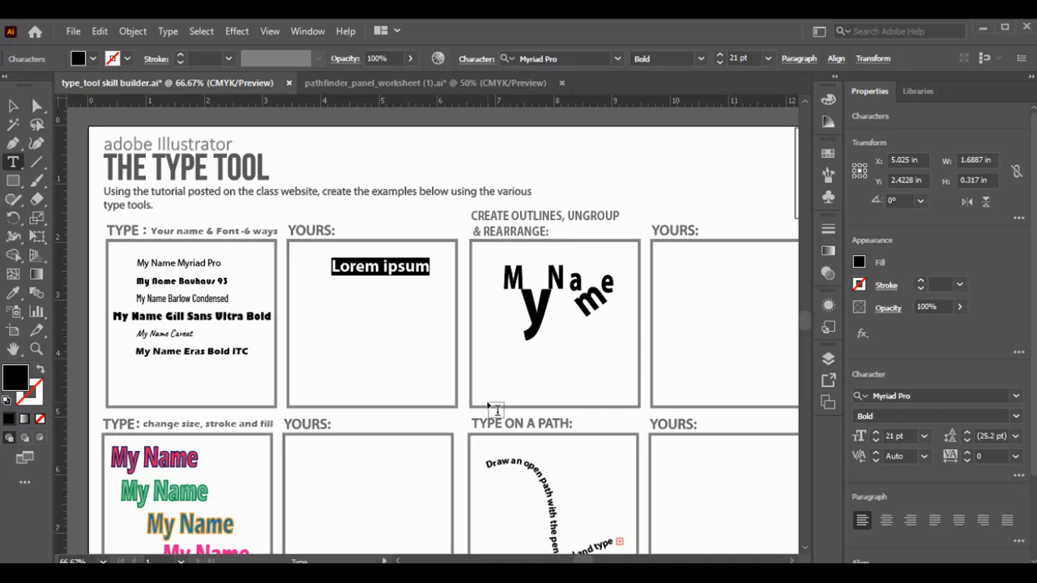
key("BackSpace")
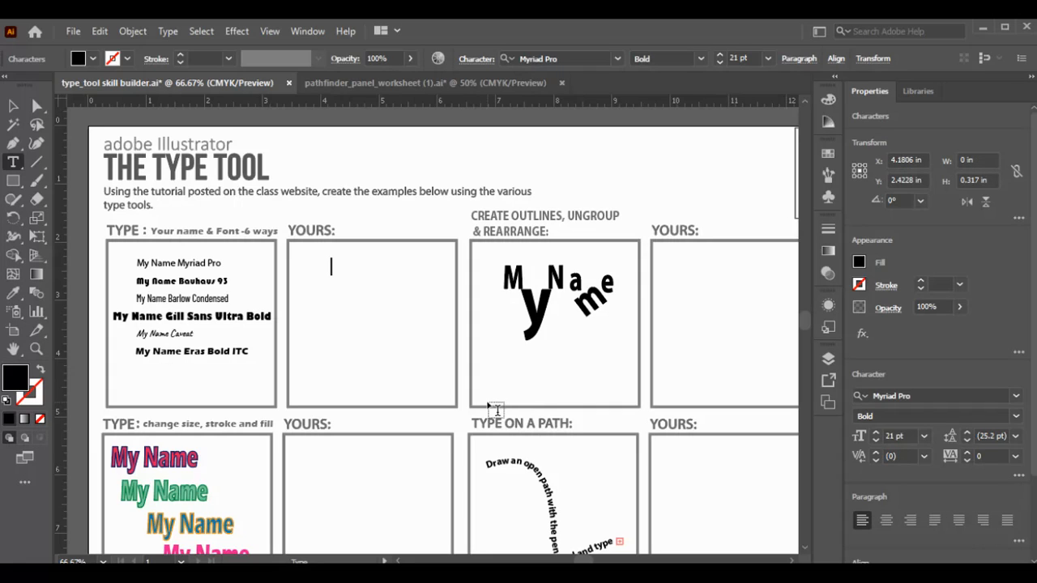
type("Name")
key("BackSpace")
key("BackSpace")
key("BackSpace")
key("BackSpace")
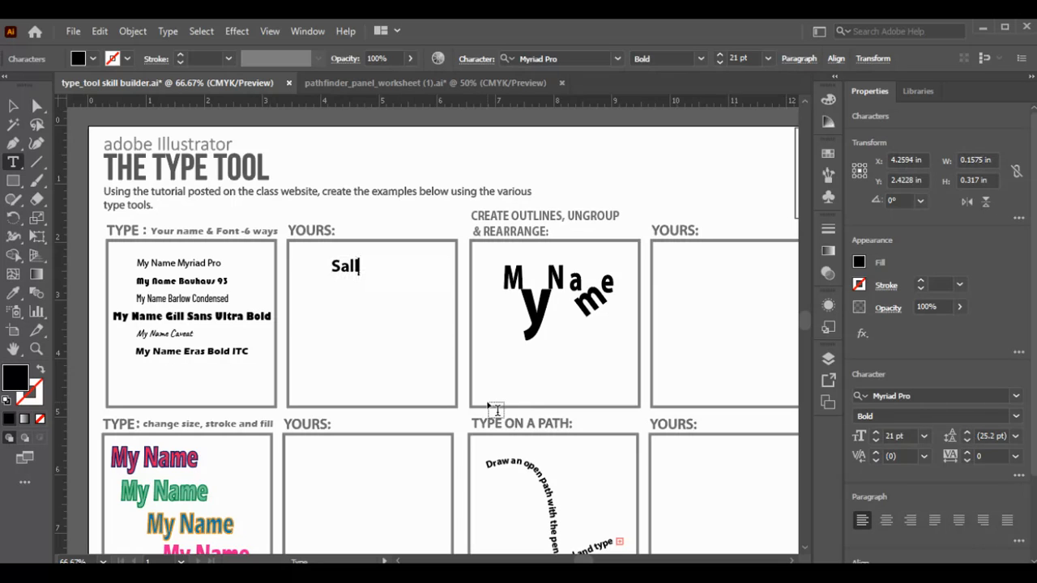
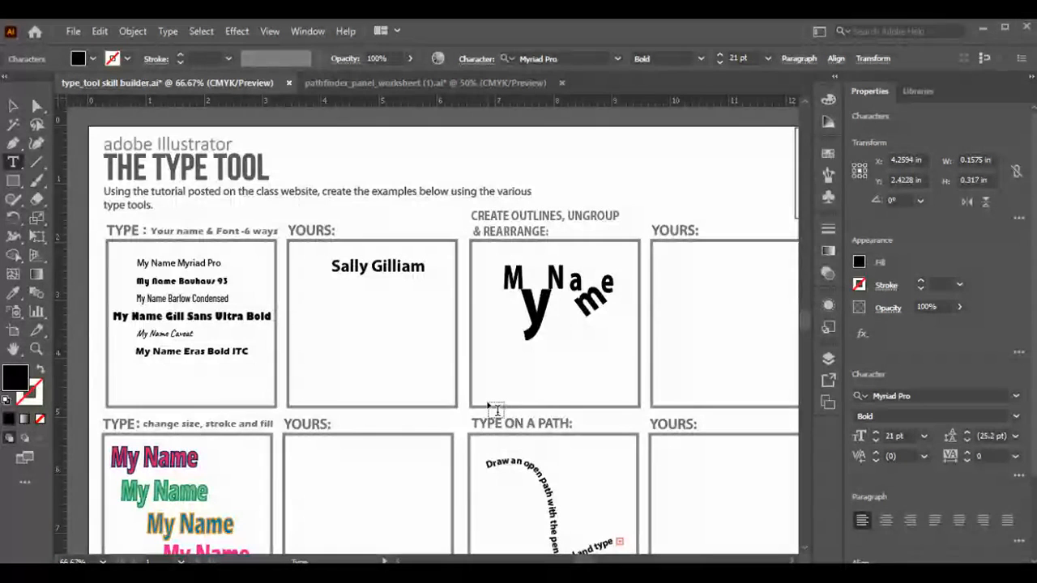
type(" Myria")
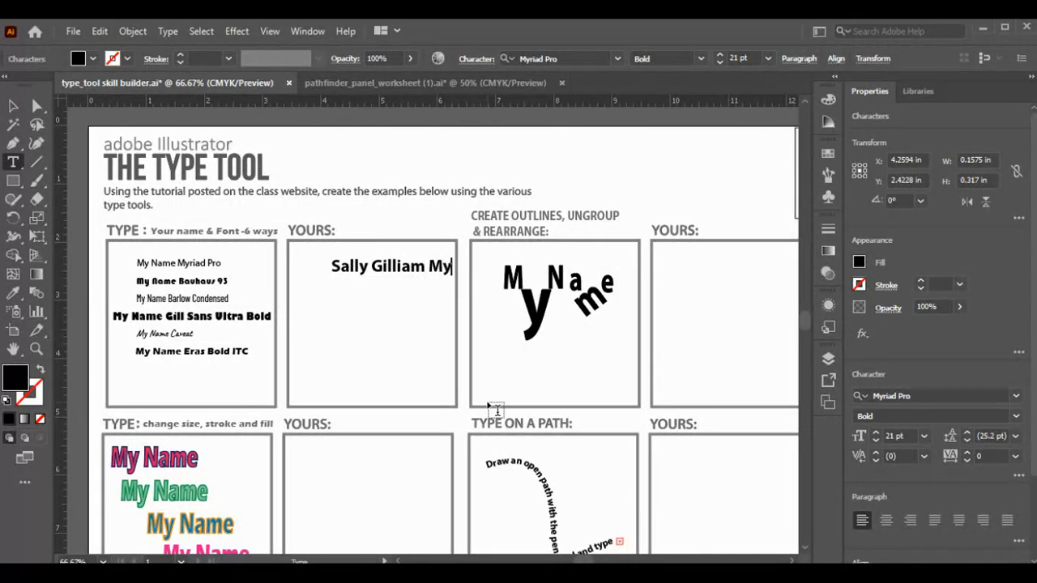
key("BackSpace")
type("d")
key("BackSpace")
type("ad")
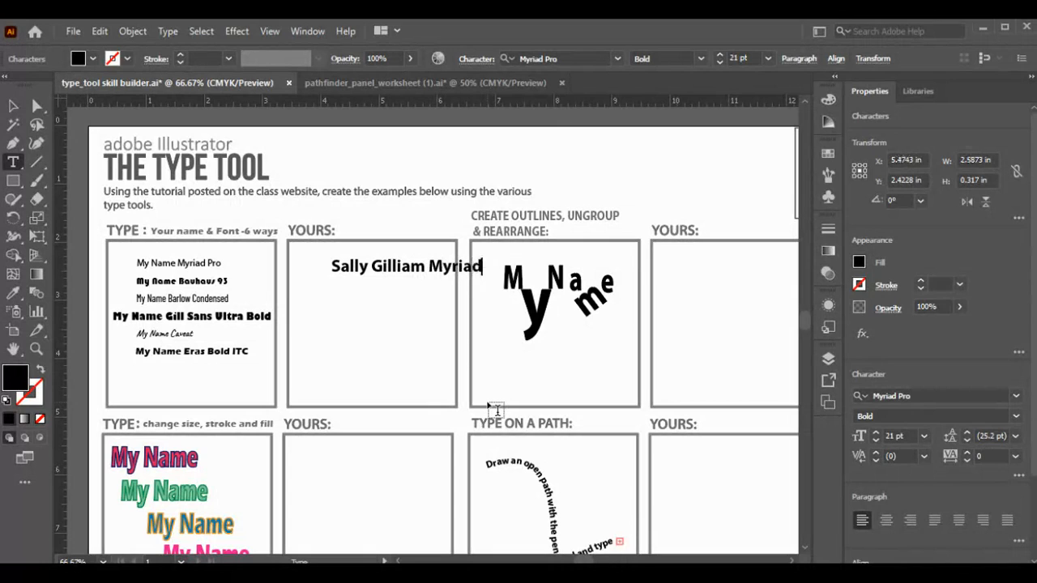
type(" Pro")
Step: Move the name line left into the YOURS box, shrink it to fit, and deselect it
left_click(18, 111)
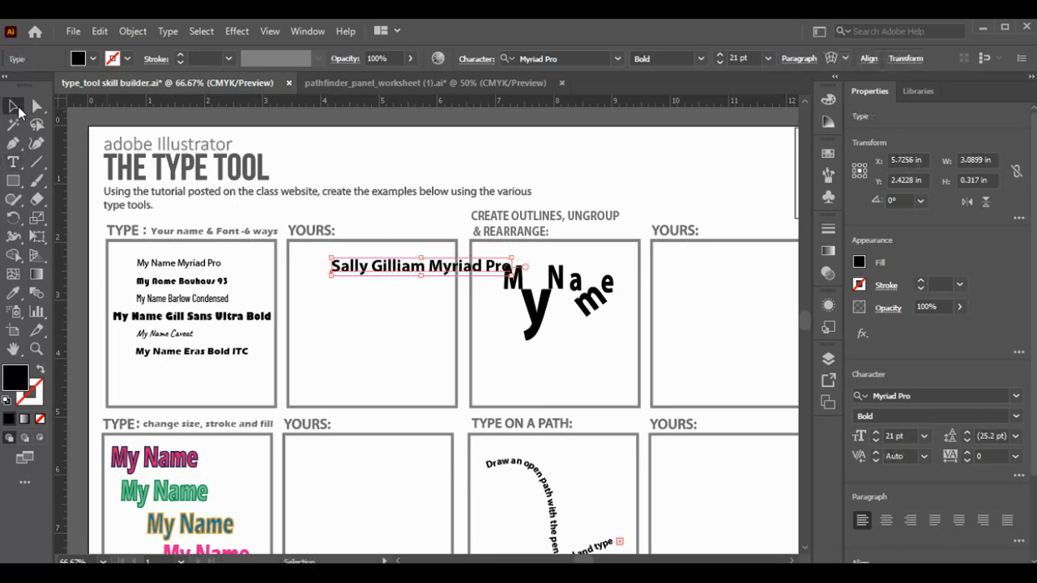
left_click_drag(364, 267, 324, 269)
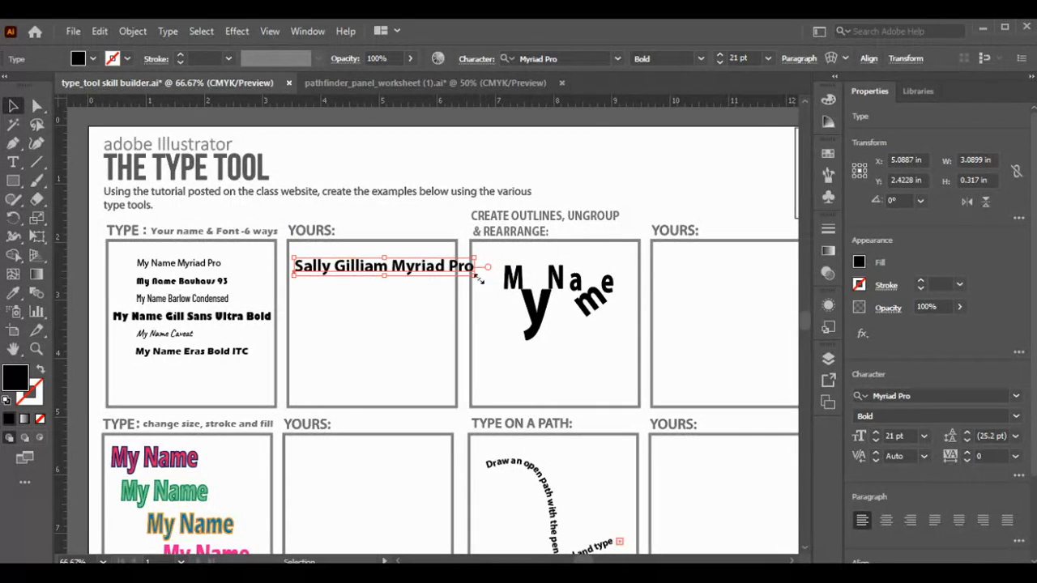
left_click_drag(475, 276, 445, 275)
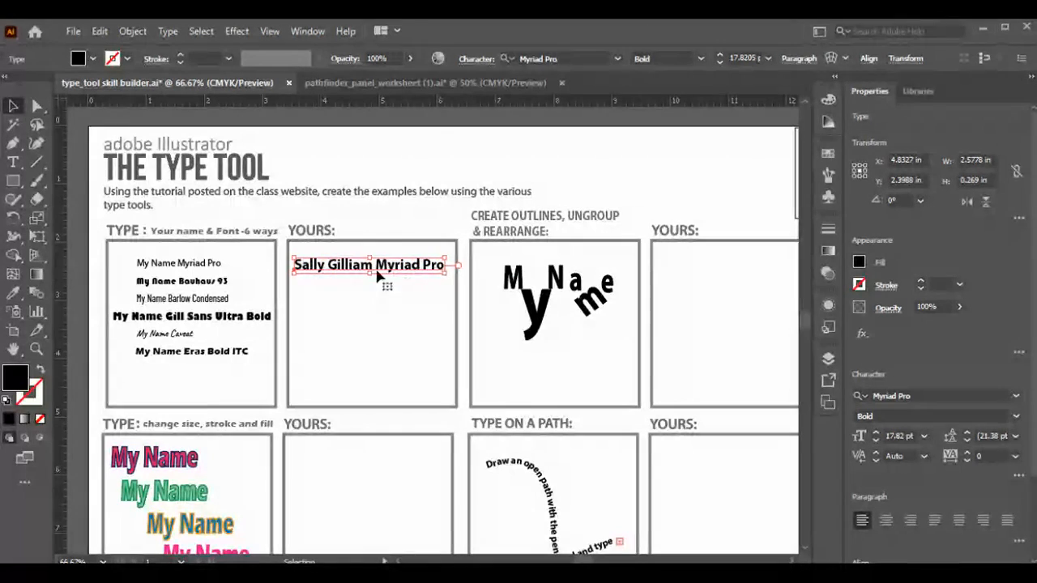
left_click(314, 293)
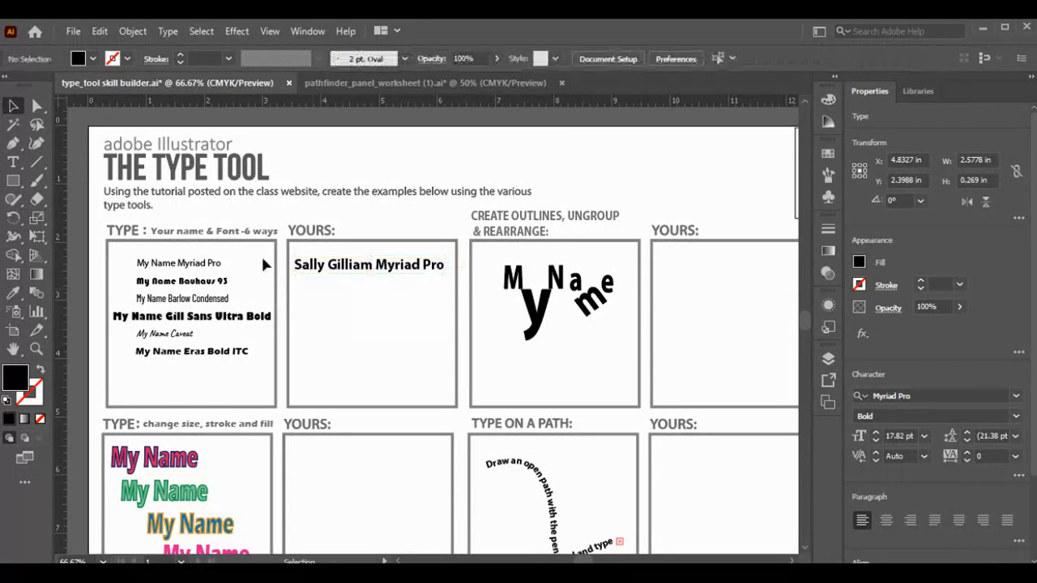
left_click(11, 164)
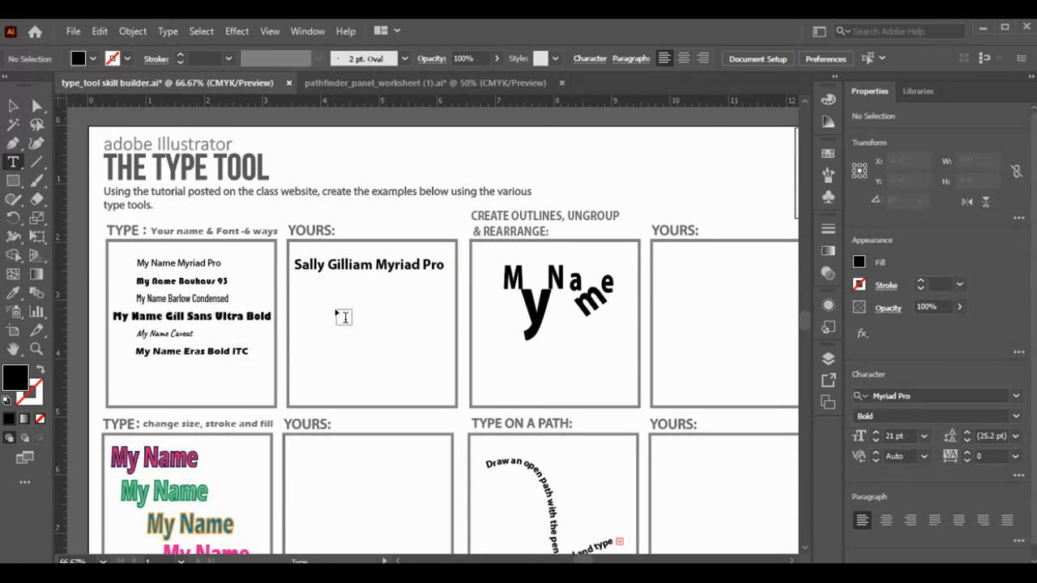
mouse_move(322, 297)
left_mouse_down()
mouse_move(427, 374)
mouse_move(418, 369)
left_mouse_up()
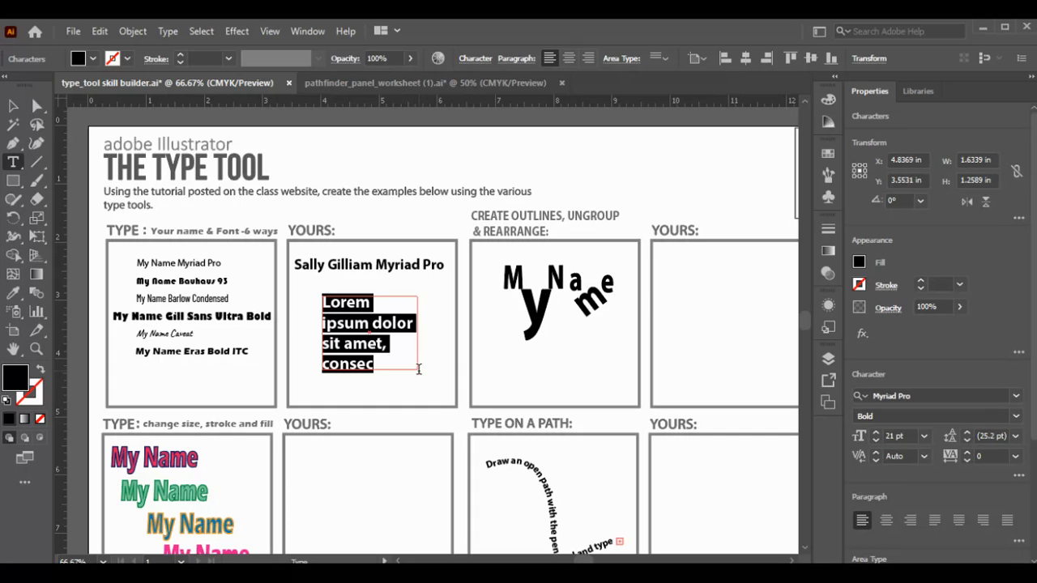
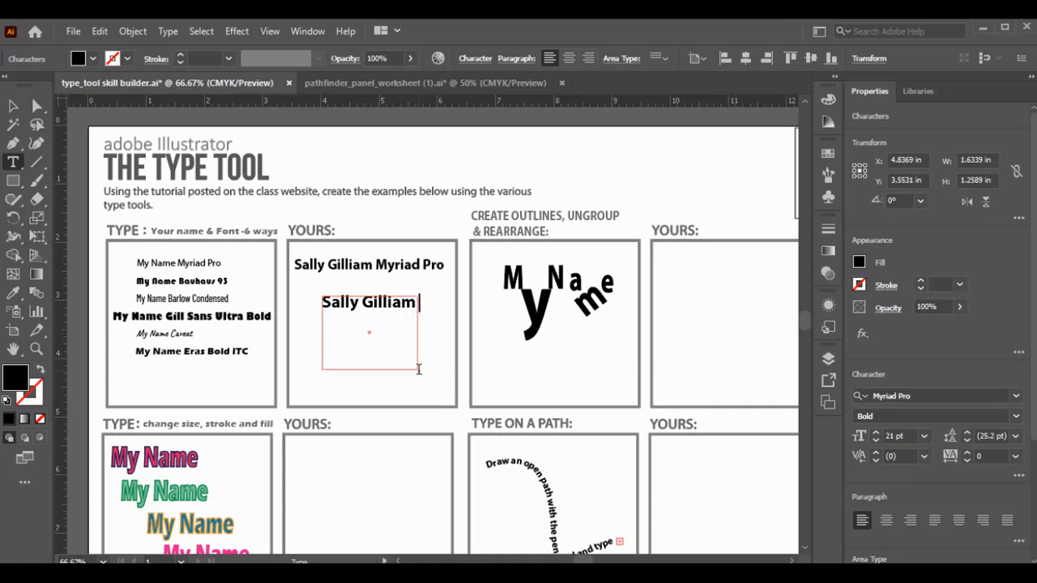
type("Myriad Pro")
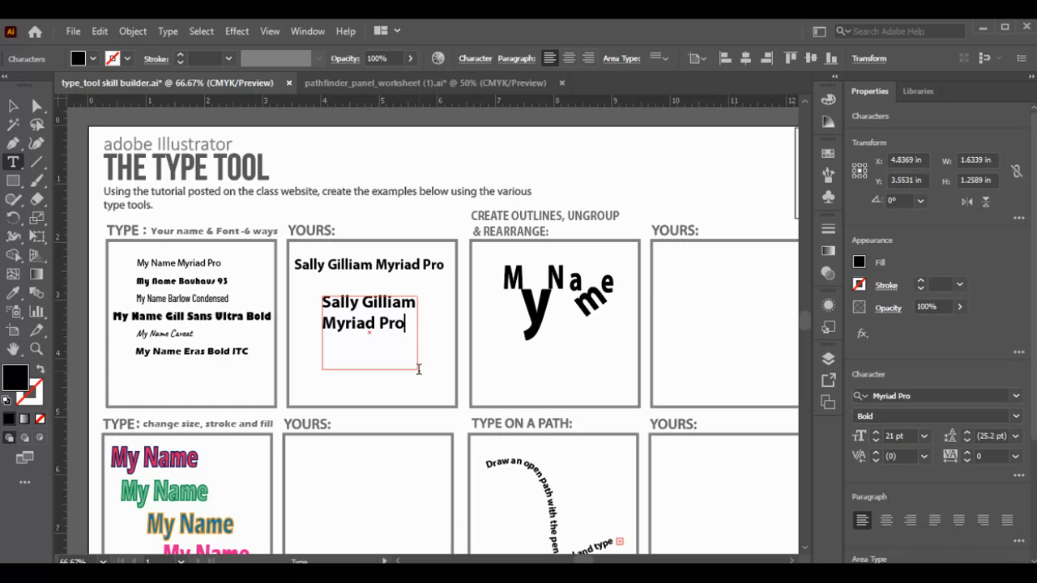
left_click(12, 108)
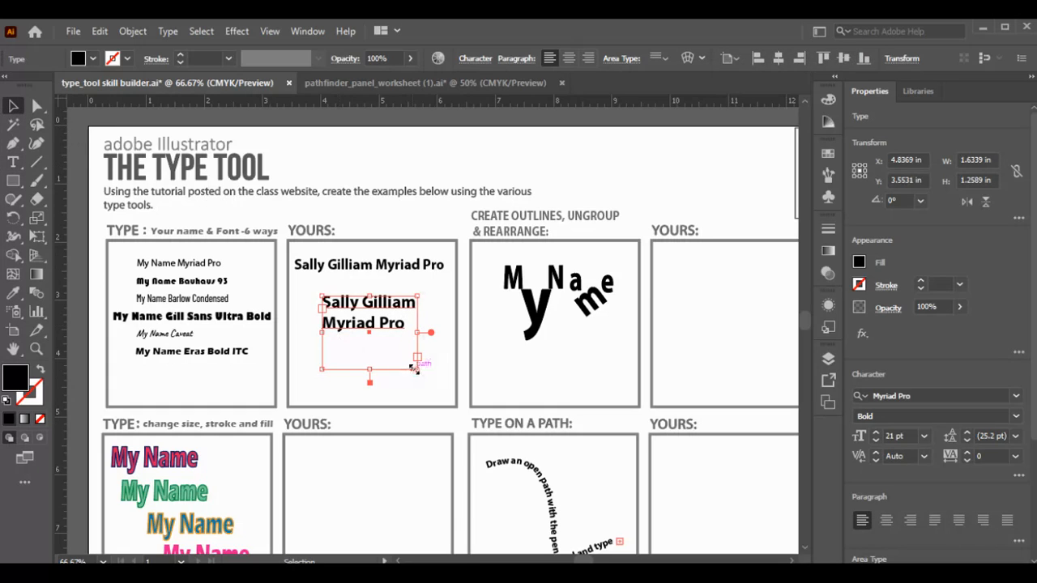
mouse_move(415, 369)
left_mouse_down()
mouse_move(458, 417)
mouse_move(433, 380)
mouse_move(440, 364)
mouse_move(471, 401)
mouse_move(427, 371)
left_mouse_up()
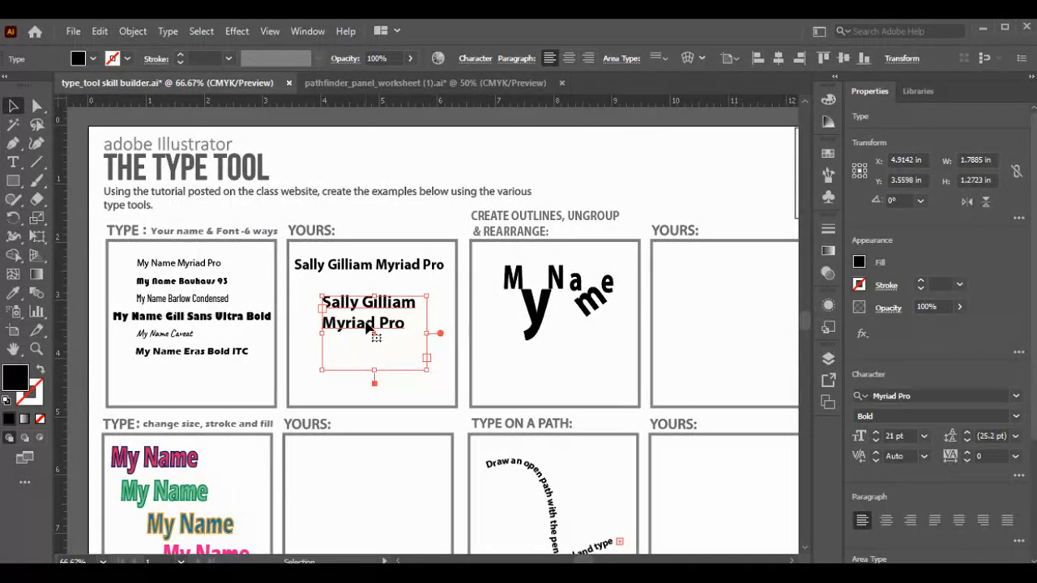
key("Delete")
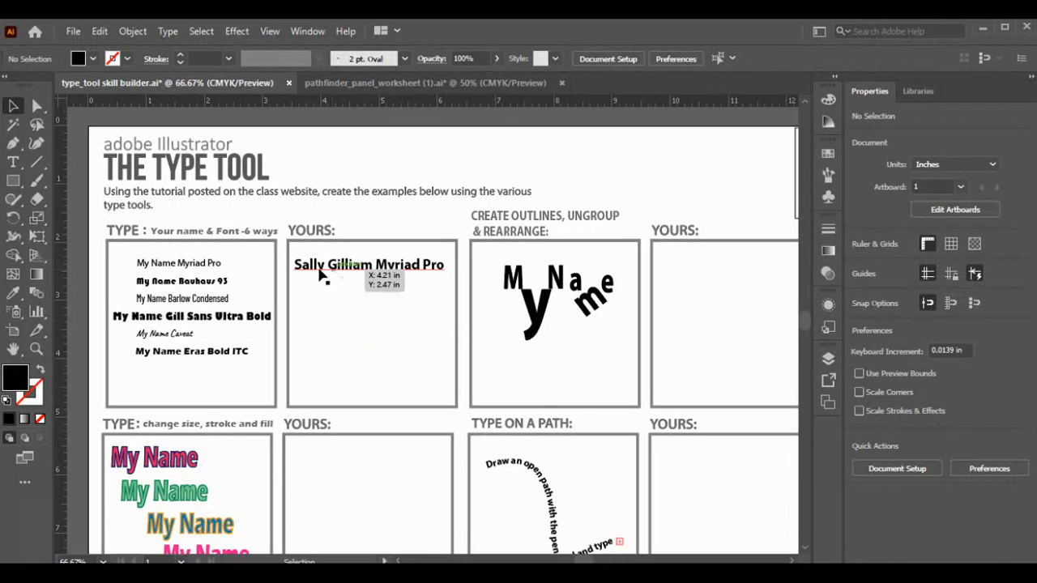
Step: Alt-drag the name line downward into stacked copies, then pick the second copy with the Type tool
left_click(405, 273)
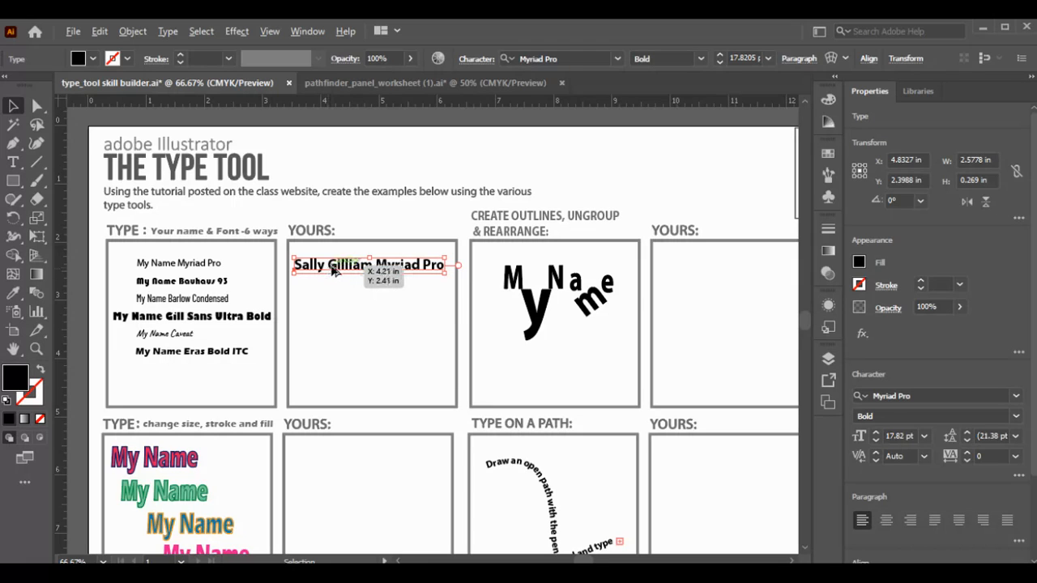
left_click_drag(329, 273, 337, 291)
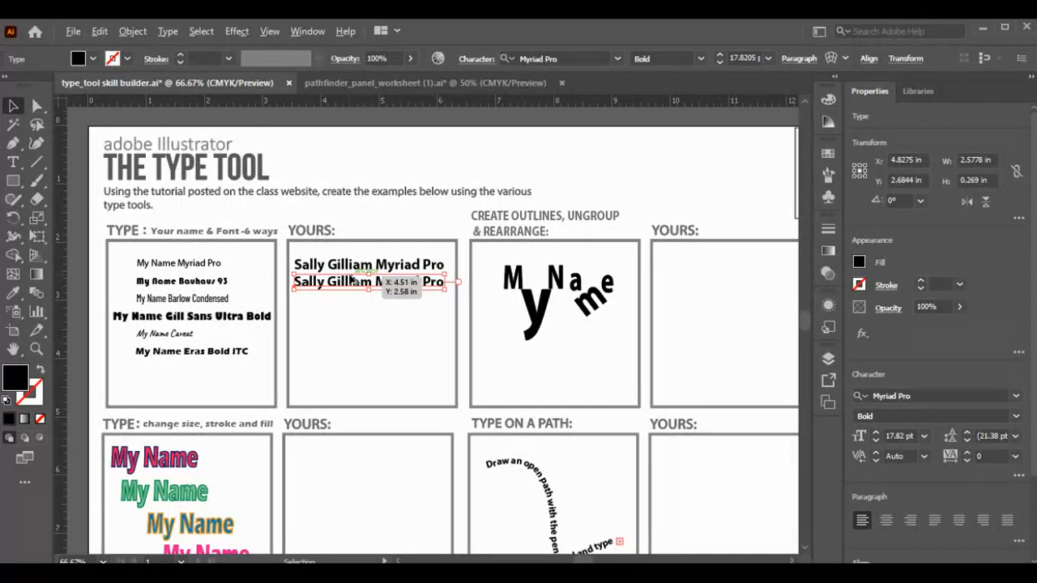
left_click_drag(349, 288, 348, 359)
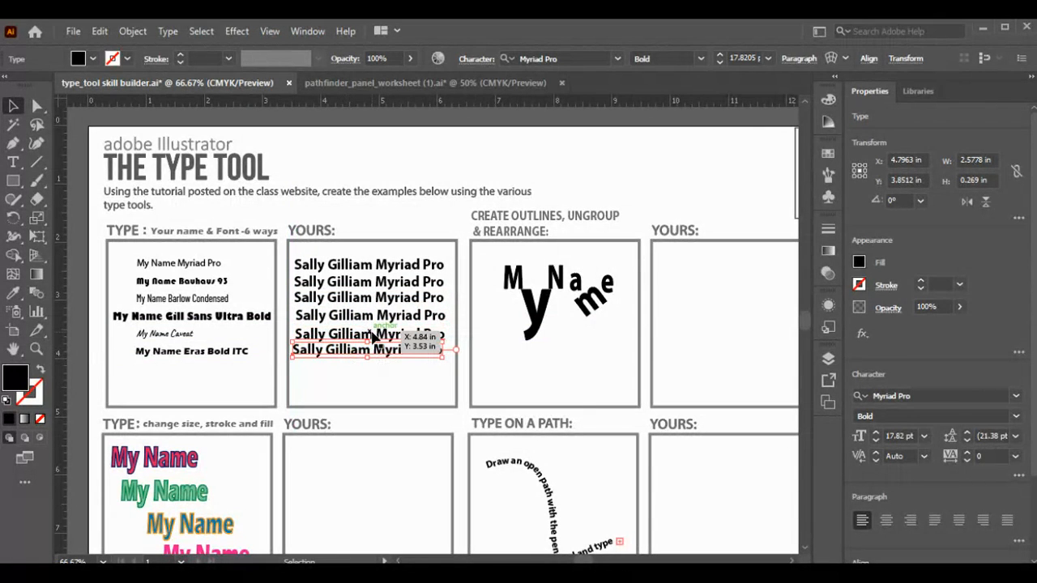
left_click(351, 289)
key("t")
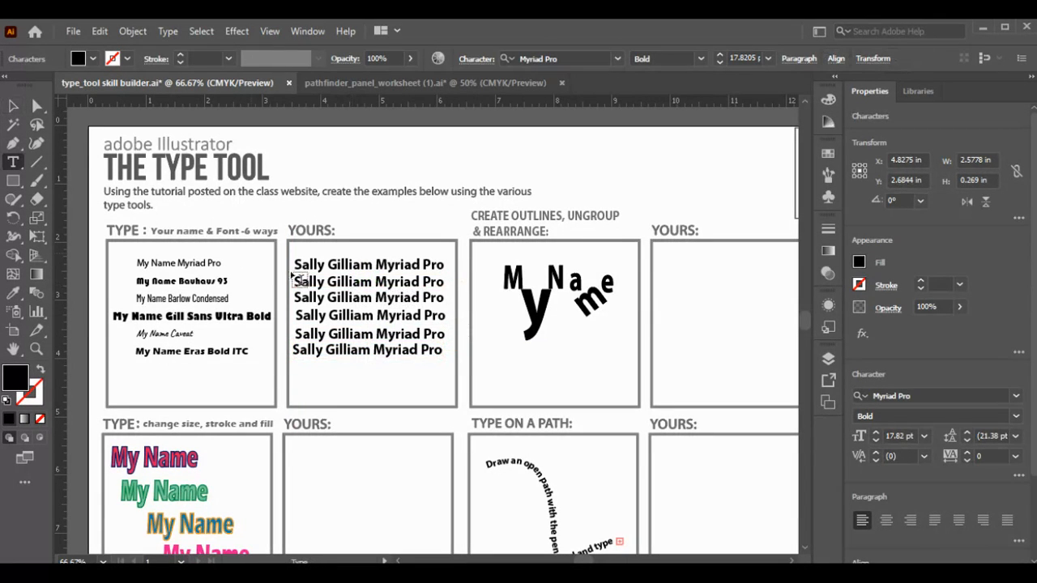
Step: Retype line two as the student's name plus 'Myriad Pro', reselect it, and open the font family list
left_click_drag(293, 280, 444, 282)
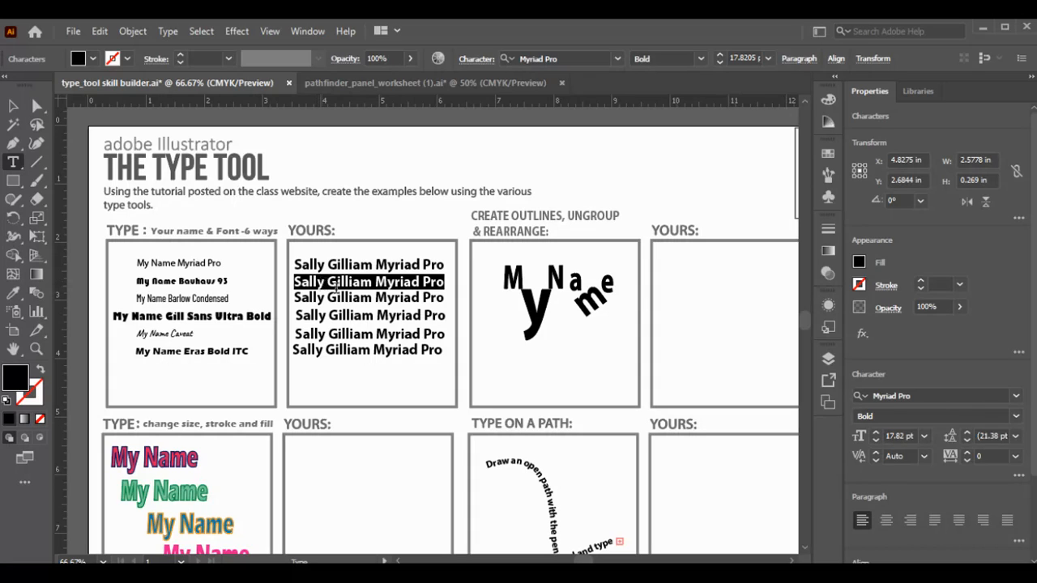
key("BackSpace")
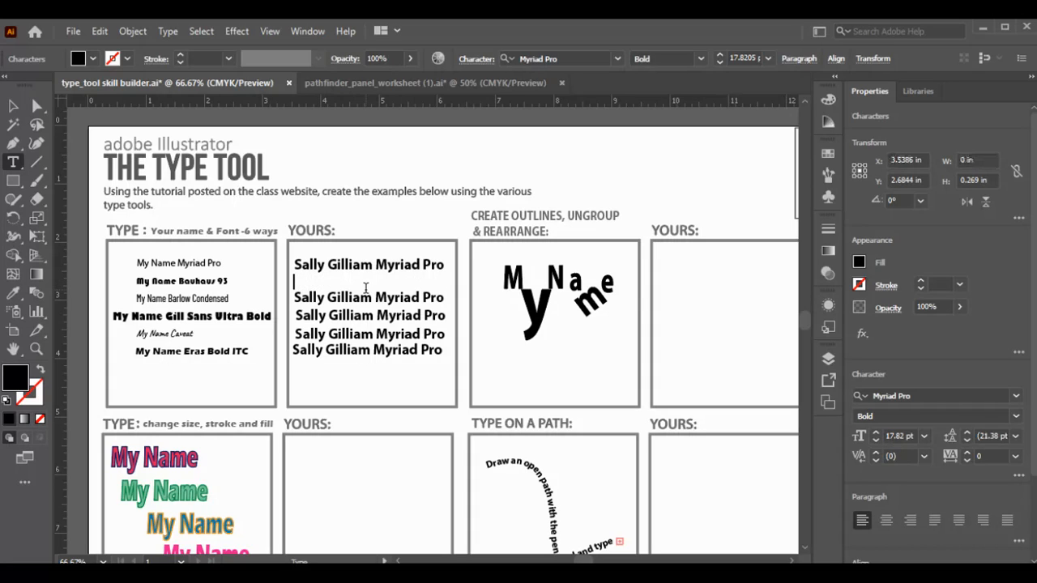
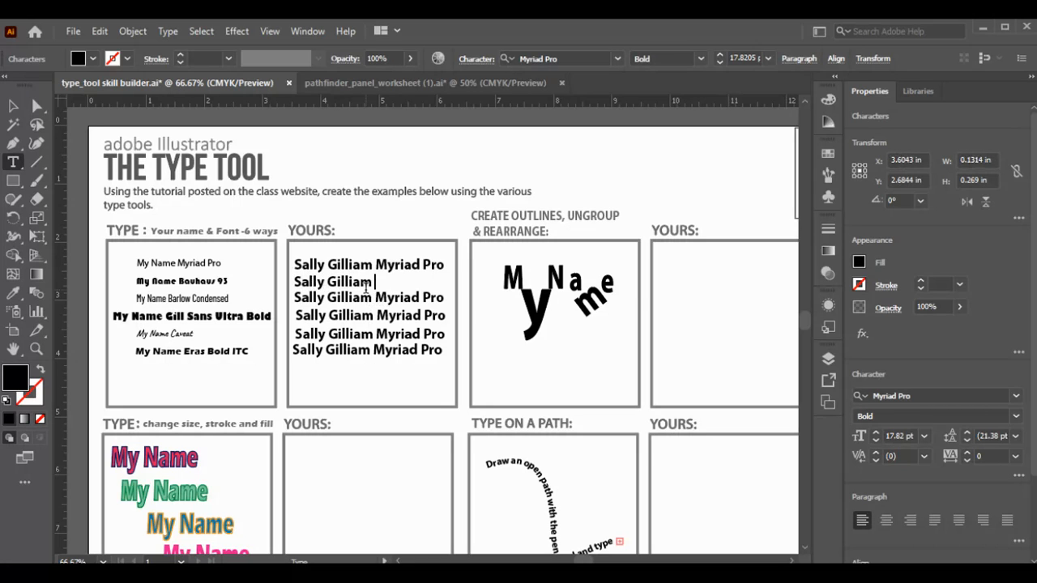
type("Myria")
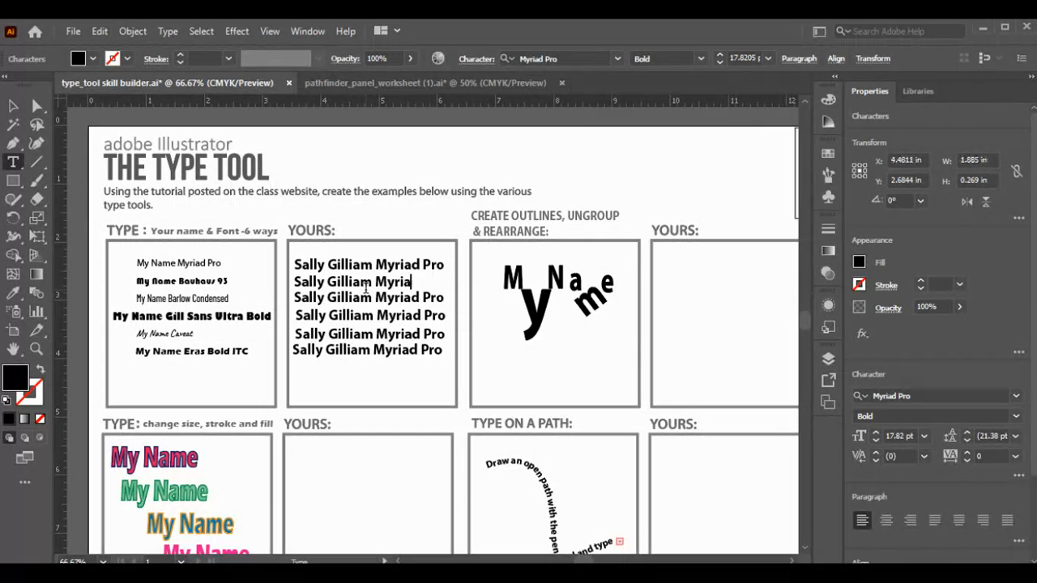
type("d Pro")
mouse_move(300, 282)
left_mouse_down()
mouse_move(415, 288)
mouse_move(293, 282)
left_mouse_up()
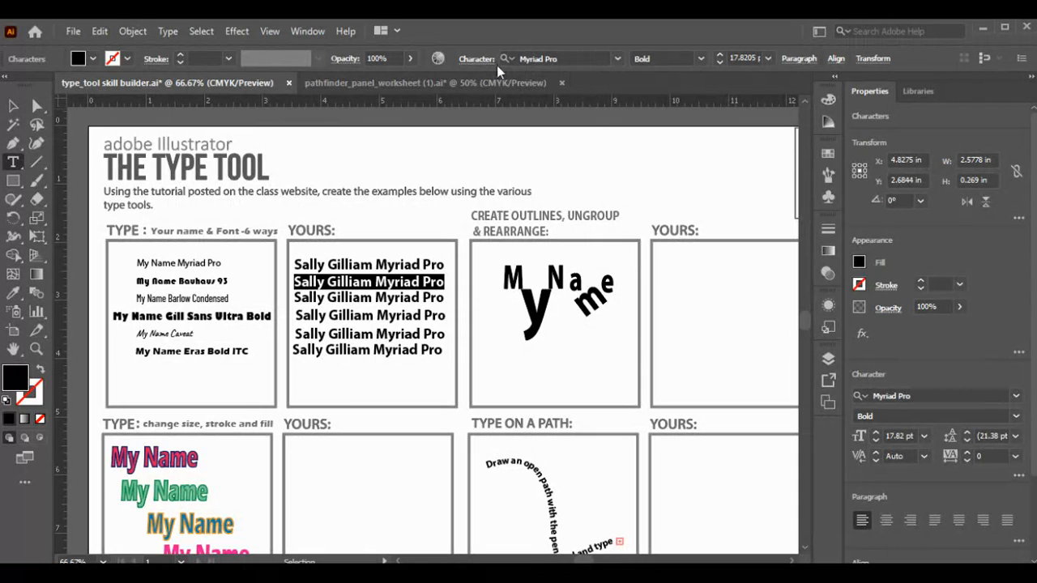
left_click(617, 60)
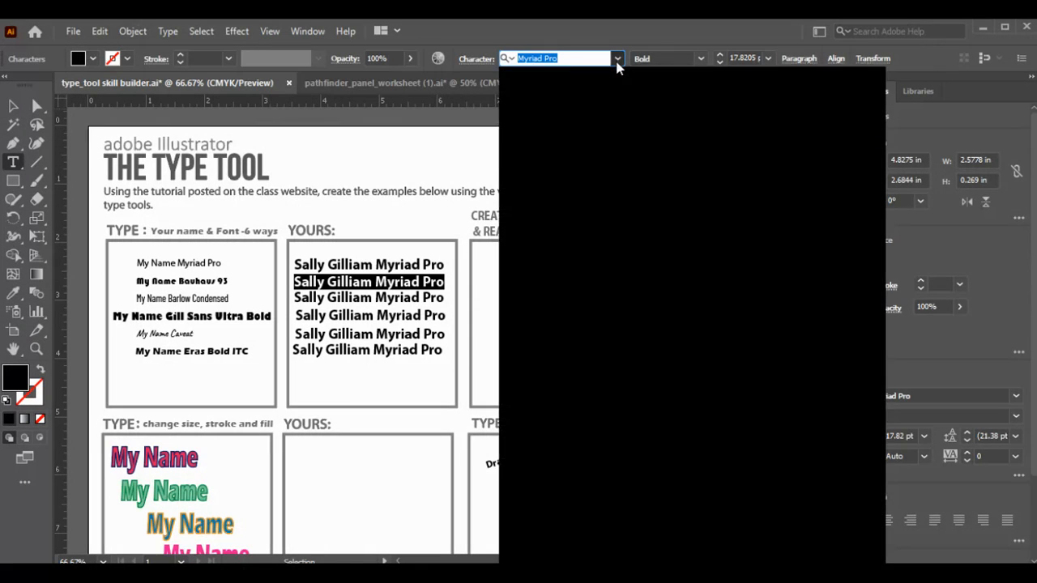